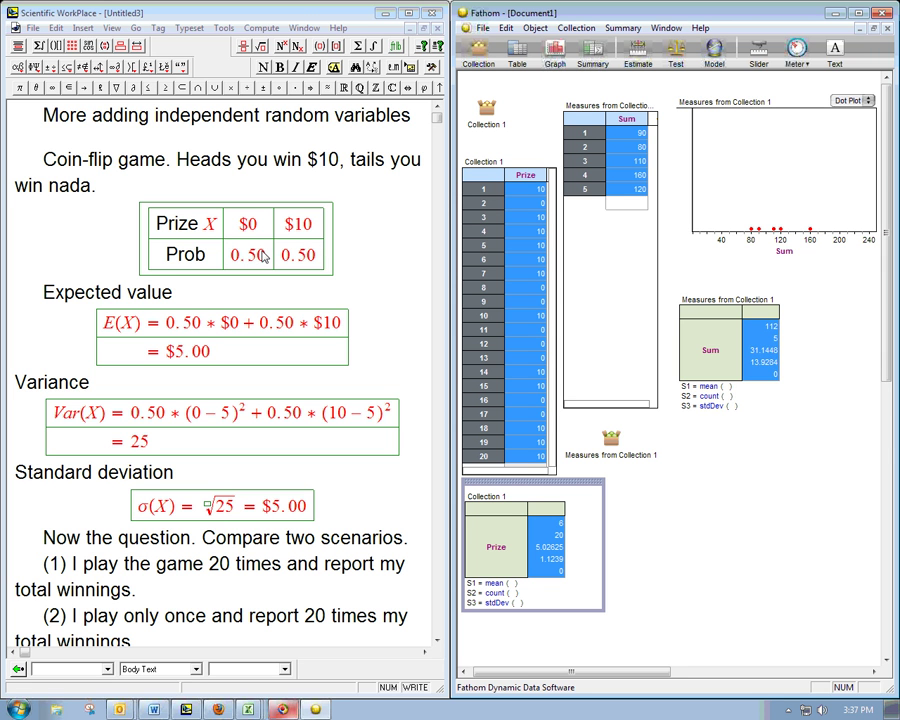
- Append dollars-squared units to the variance result so it reads 25 $²
click(200, 292)
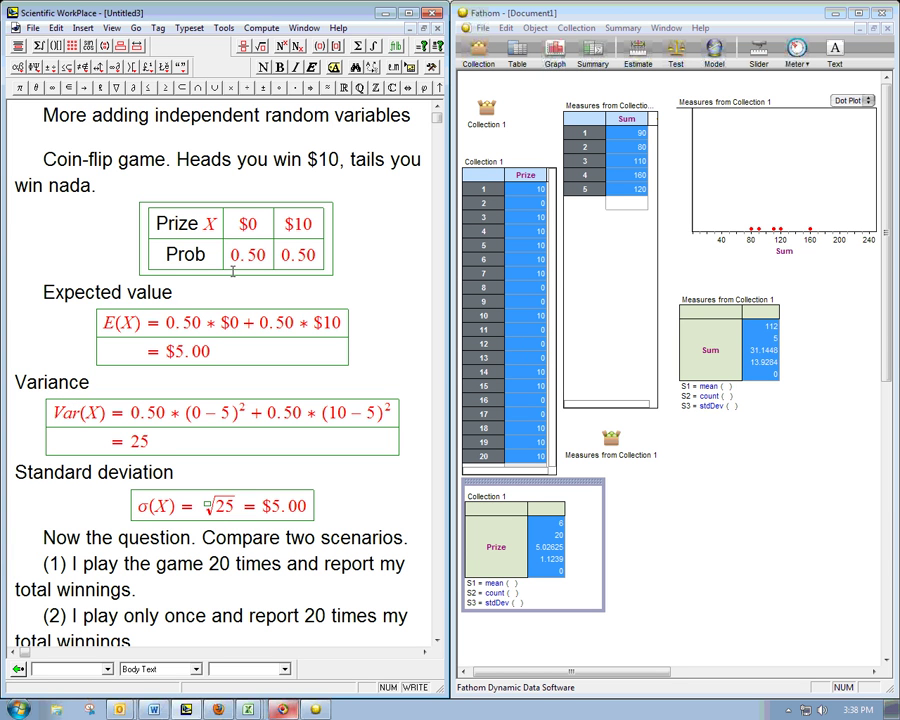
click(88, 381)
click(178, 449)
text($)
key(ctrl+h)
text(2)
click(437, 641)
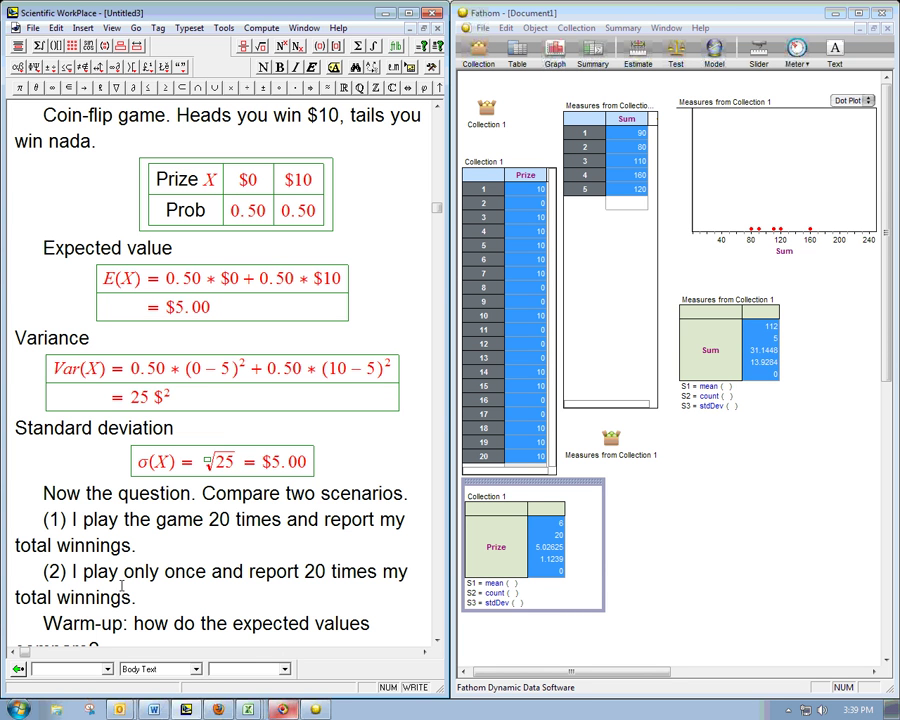
click(437, 645)
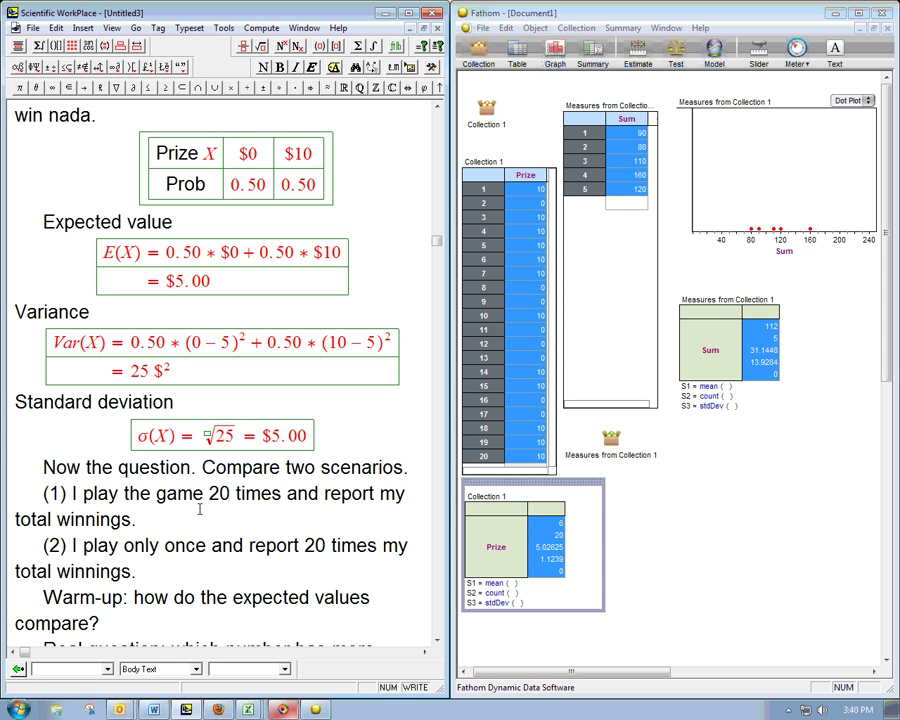
click(104, 622)
- Add a centred display below the warm-up question beginning (1) E(X₁
key(Return)
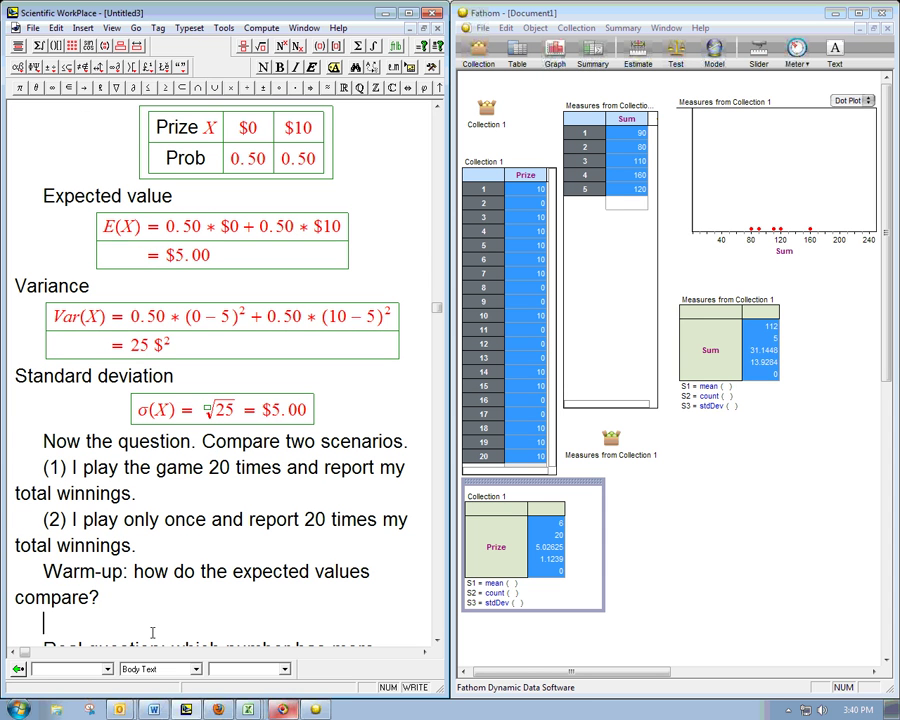
key(ctrl+d)
text((1) )
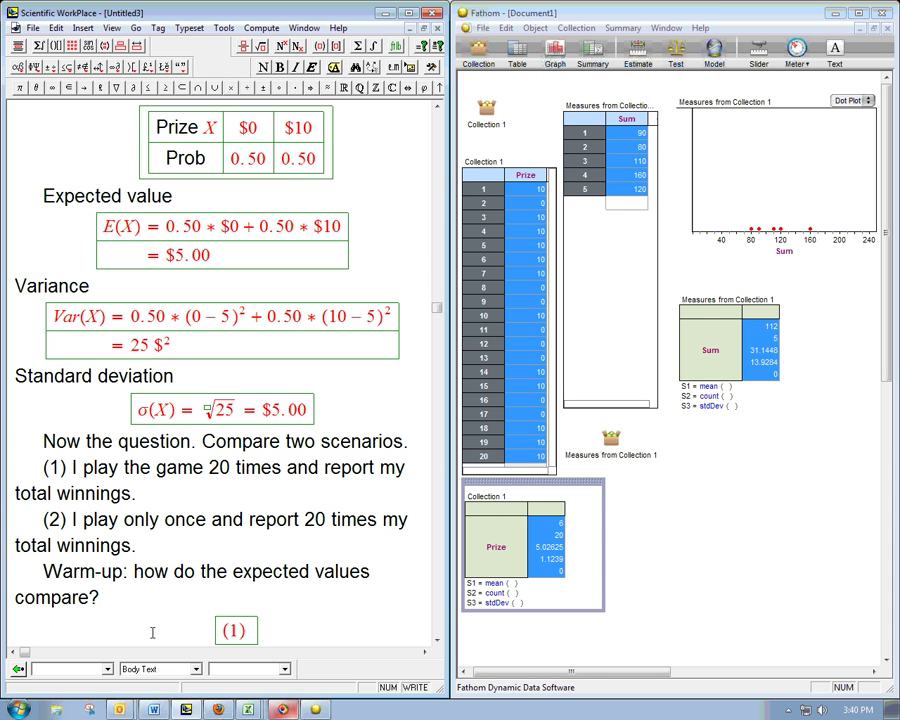
text(E)
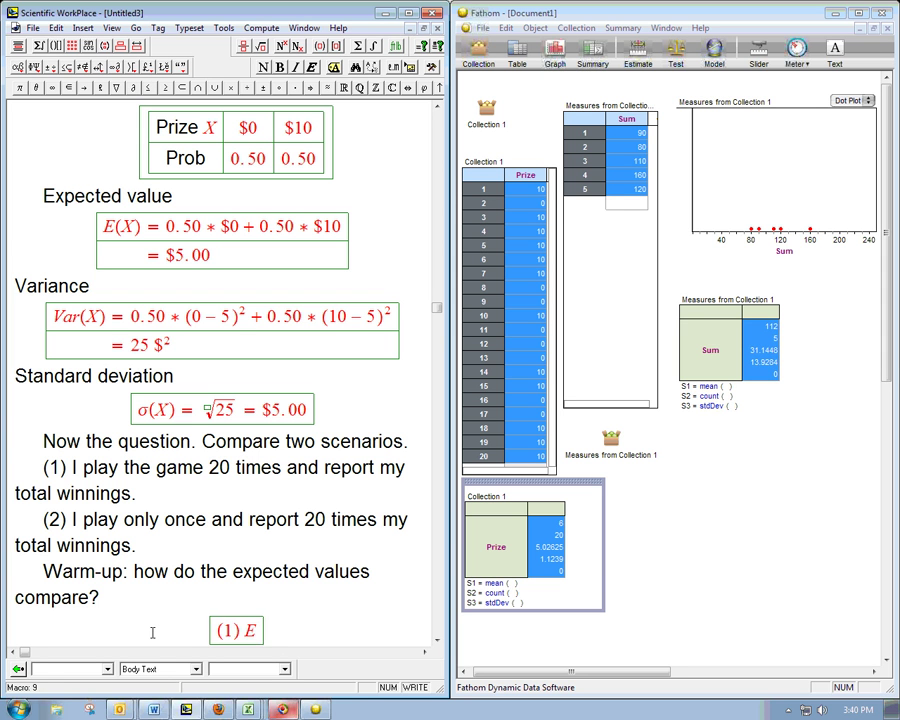
text(X)
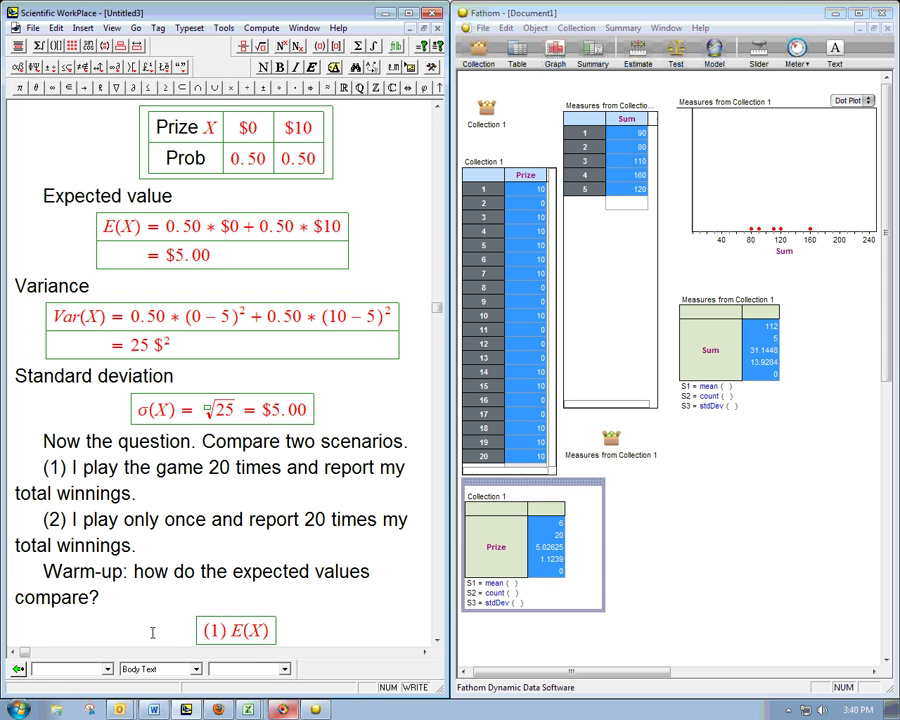
key(ctrl+l)
text(1)
key(Right)
- Continue the sum with X₂, X₃, …, X₂₀ to form E(X₁ + X₂ + X₃ + … + X₂₀)
text(+ )
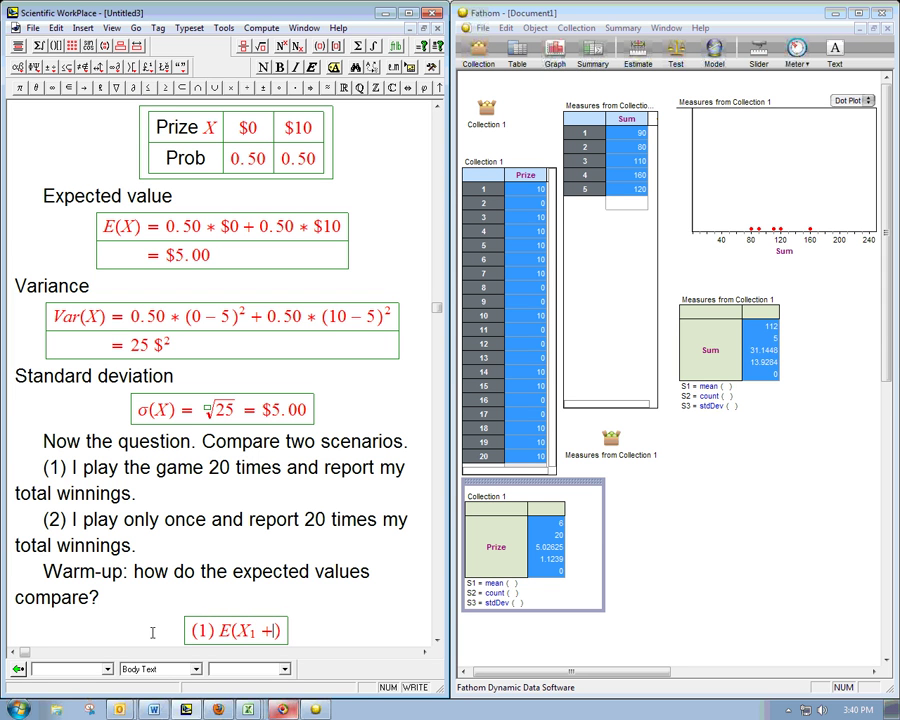
text(X)
key(ctrl+l)
text(2)
key(Right)
text(+ )
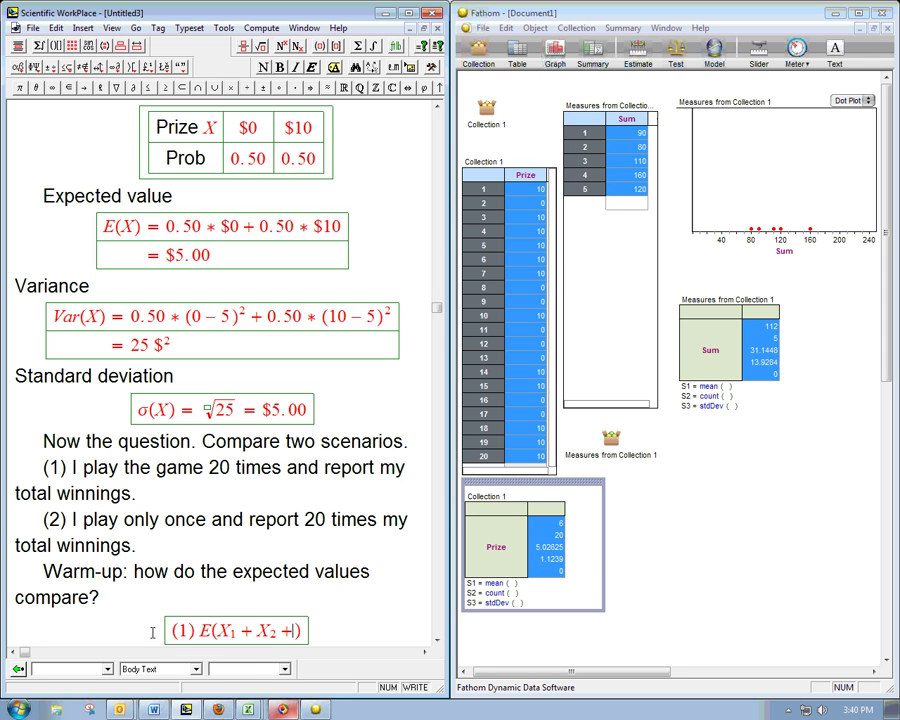
text(X)
key(ctrl+l)
text(3)
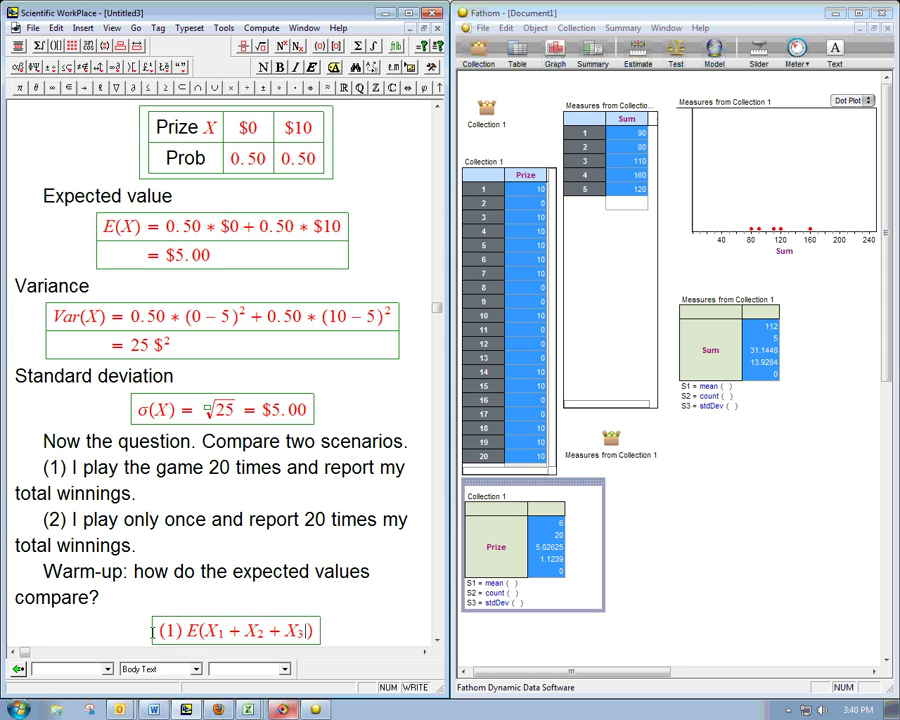
key(Right)
text(+ ... +)
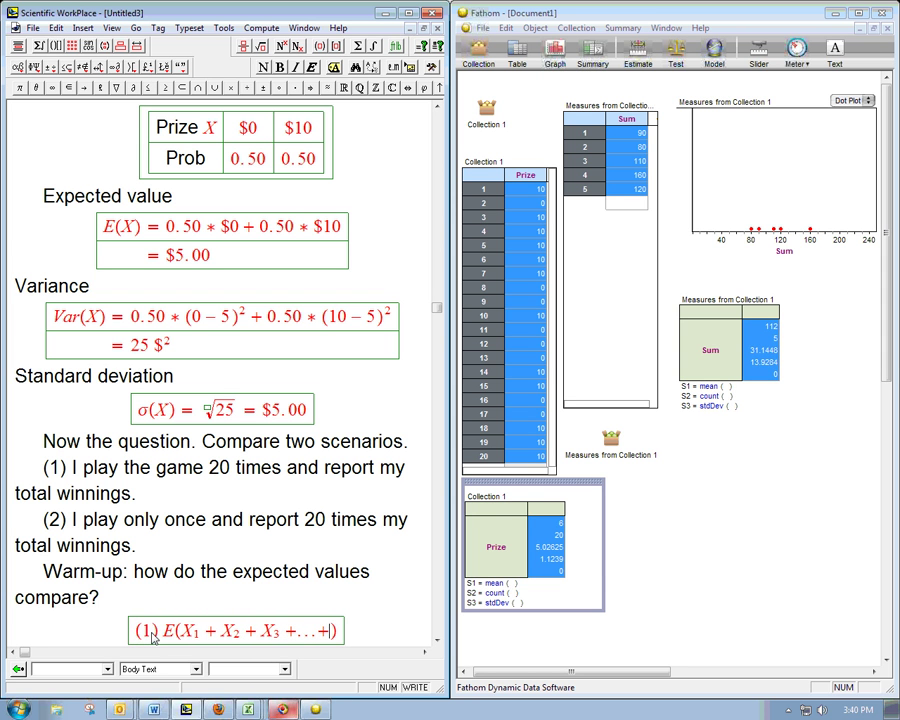
text(X)
key(ctrl+l)
text(20)
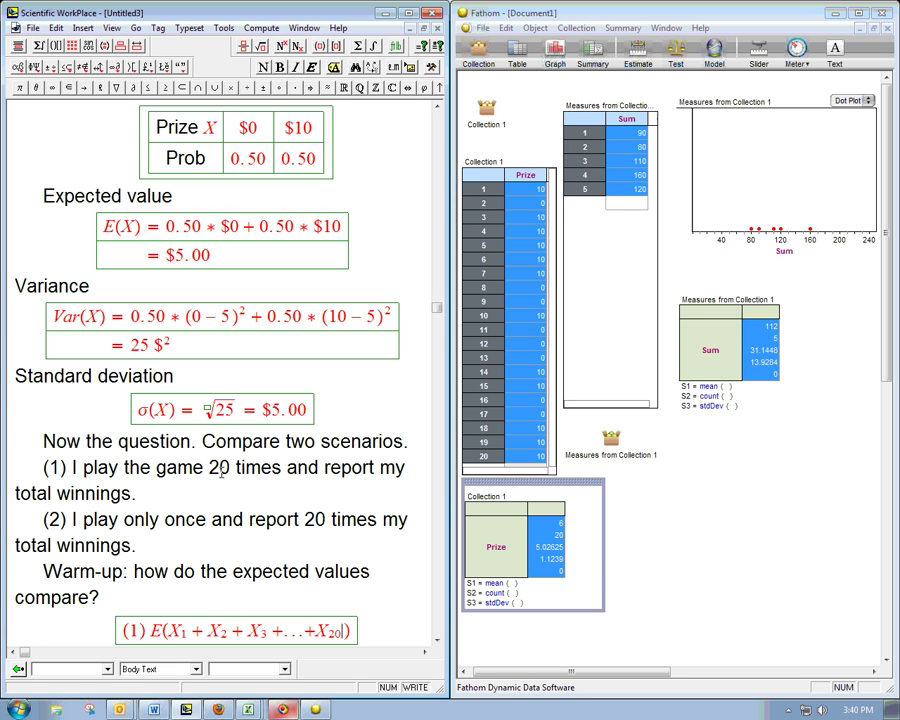
- Add '(Assume independence.)' to scenario (1)'s sentence and put an equals sign after its expression
click(203, 493)
text((Assume )
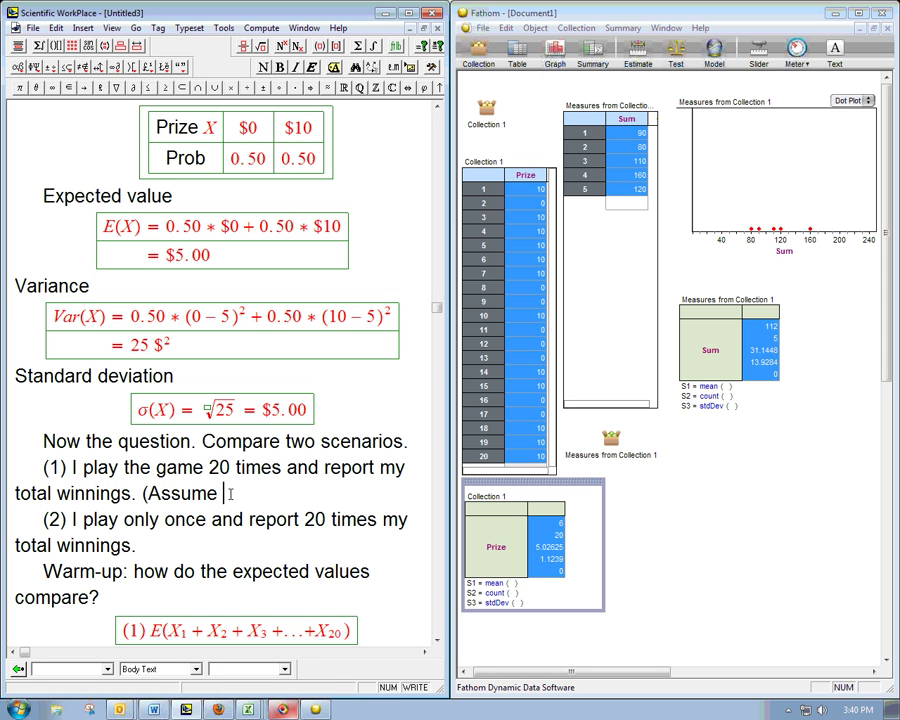
text(indepe)
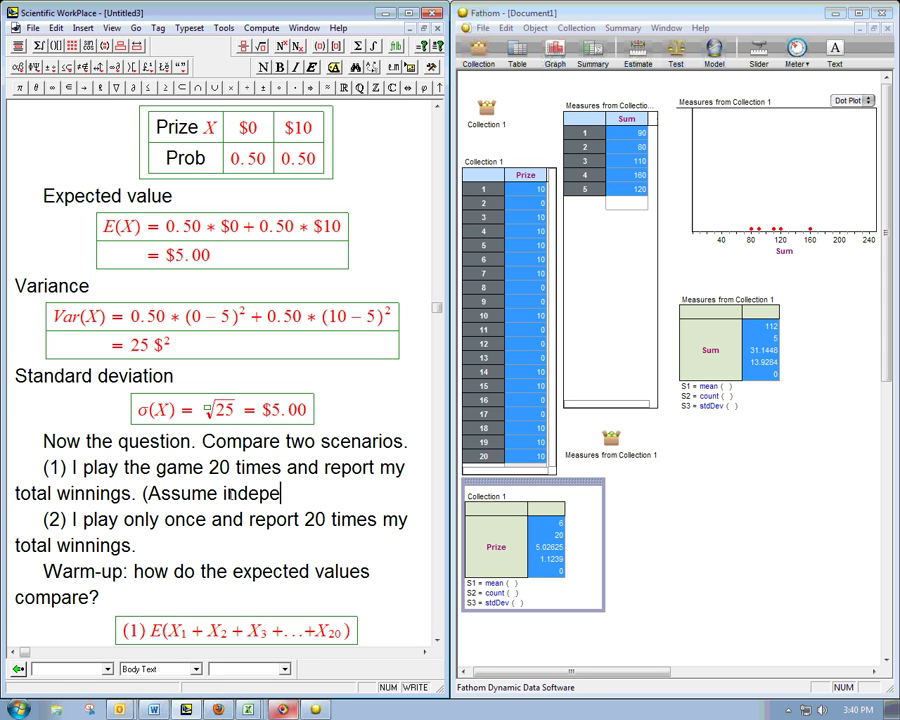
text(ndence)
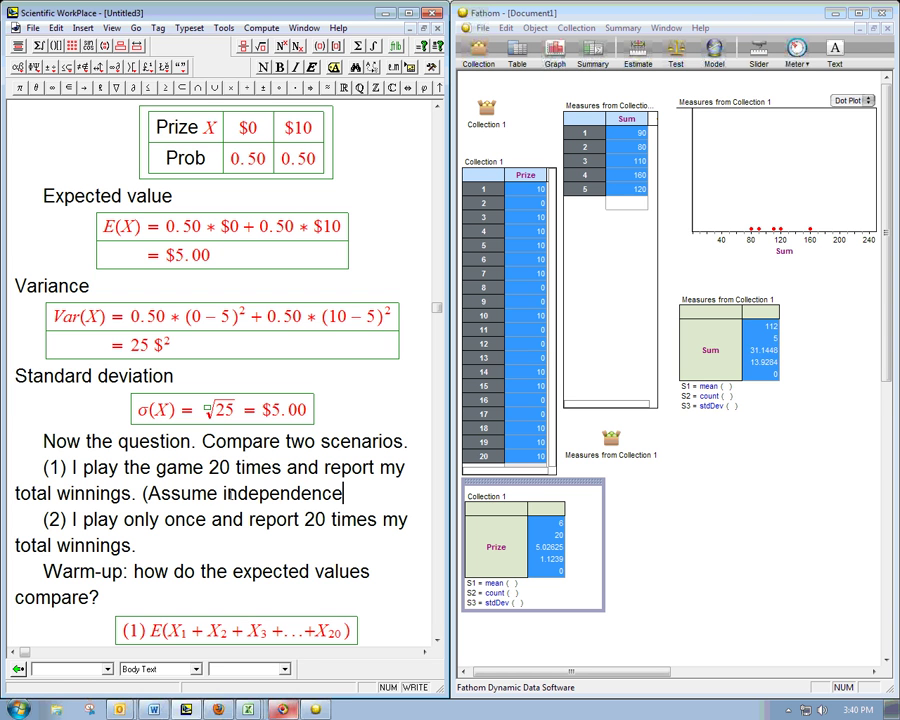
text(.))
text(=)
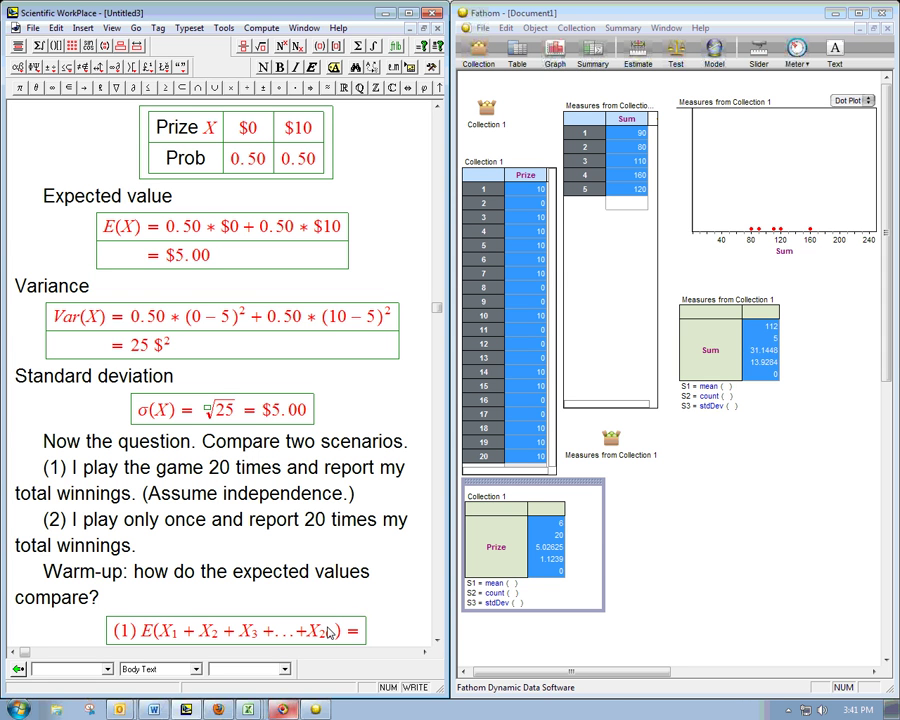
- Write E(X₁) + E(X₂) + after the equals sign in scenario (1)'s display
text(E(X)
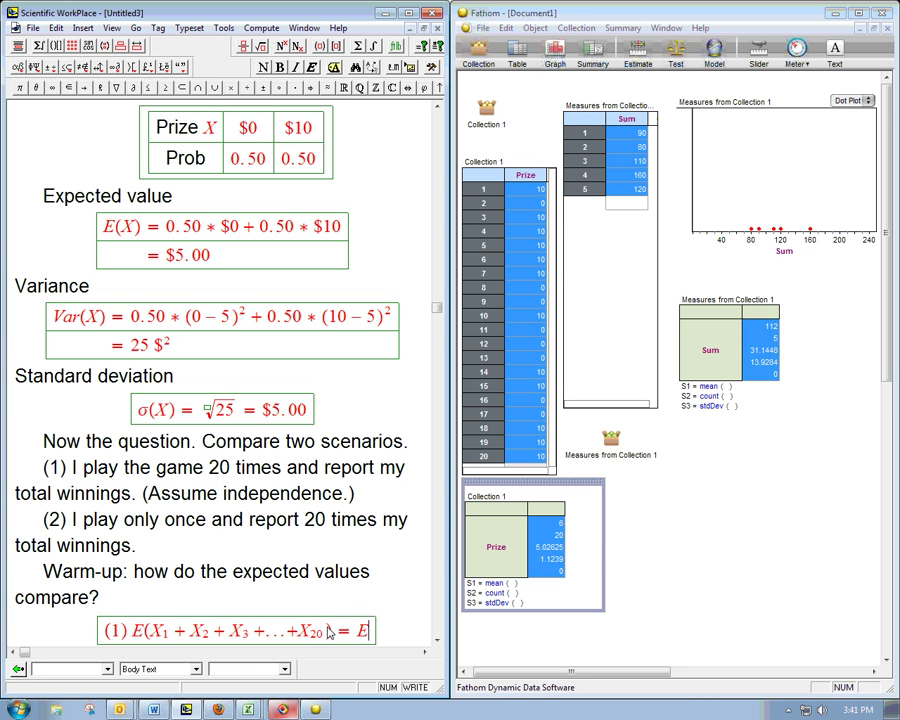
key(ctrl+l)
text(1)
key(Right)
key(Right)
text(+ )
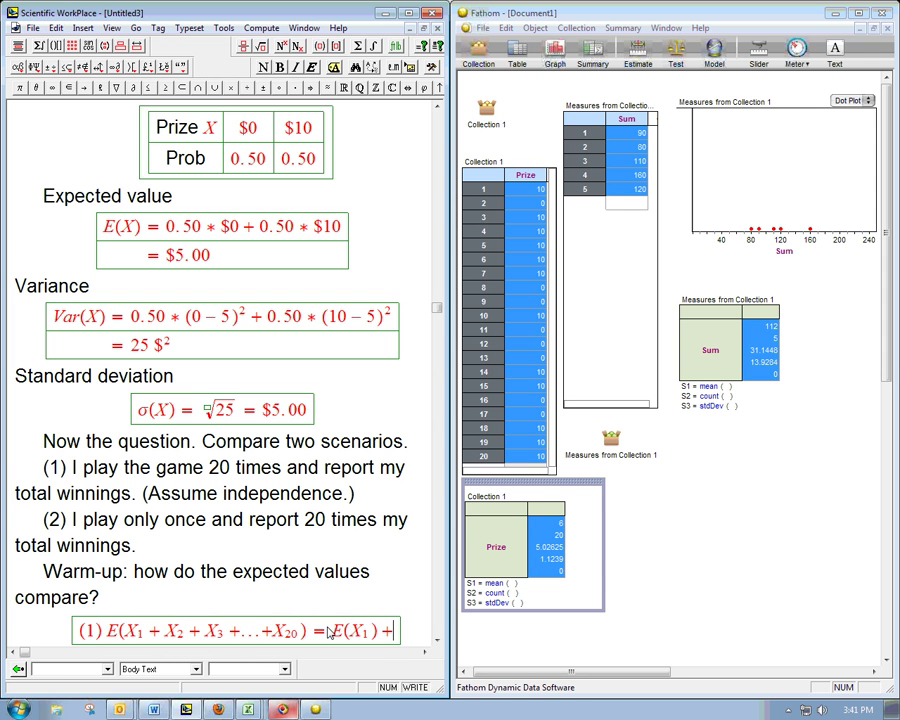
text(E()
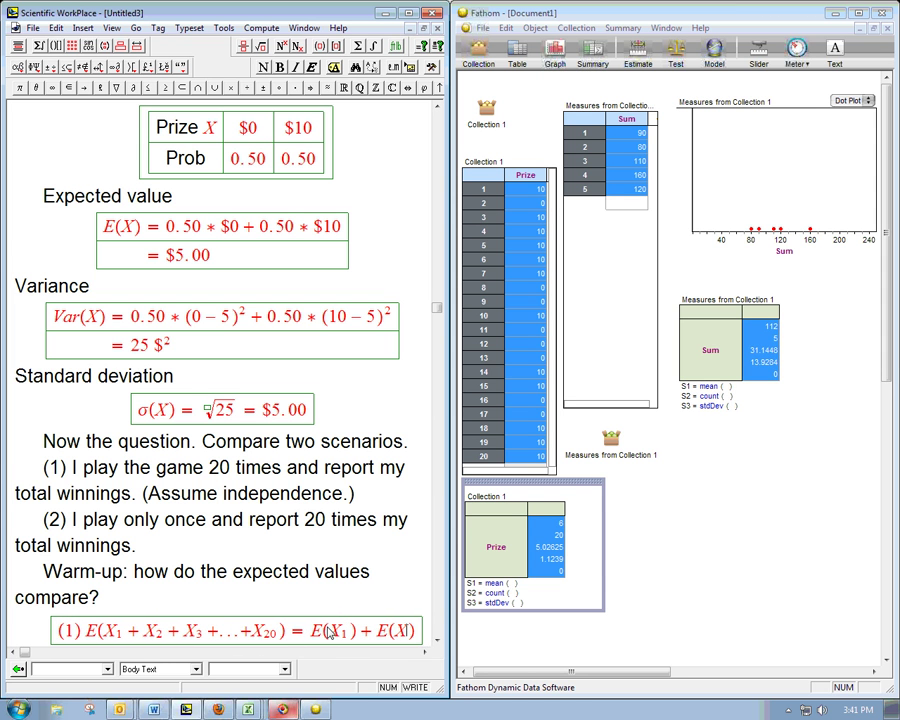
text(X)
key(ctrl+l)
text(2)
key(Right)
key(Right)
text(+)
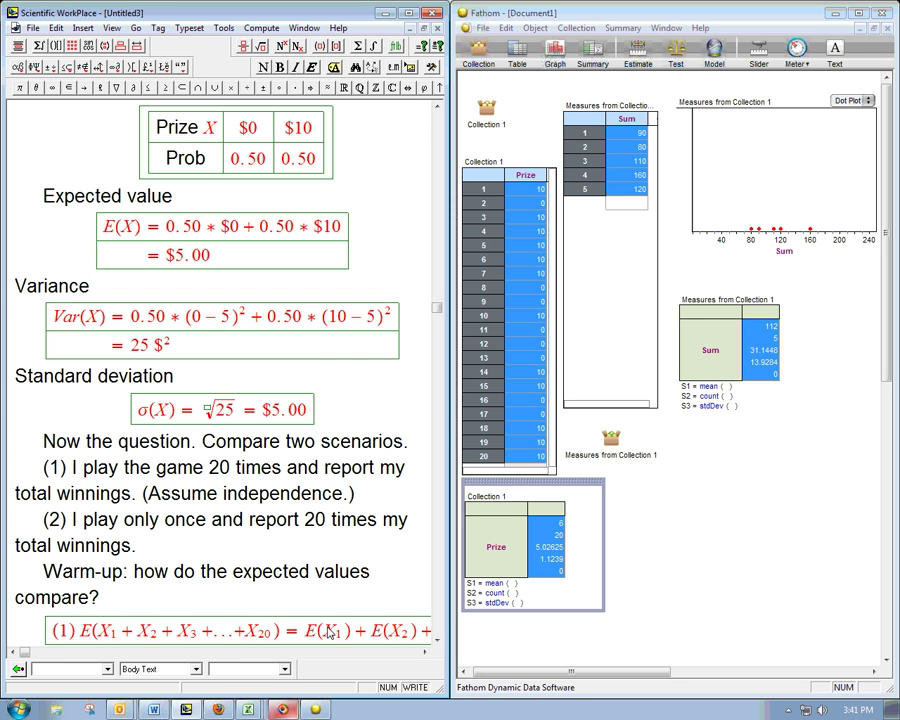
- Finish the sum with … + E(X₂₀)
scroll(306, 633, down, 1)
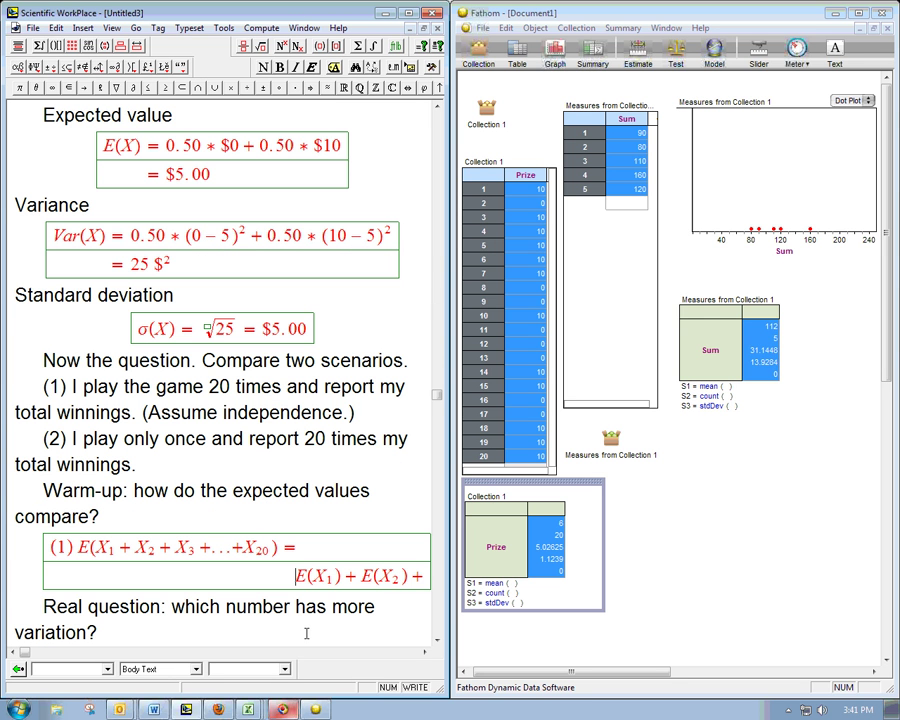
click(424, 652)
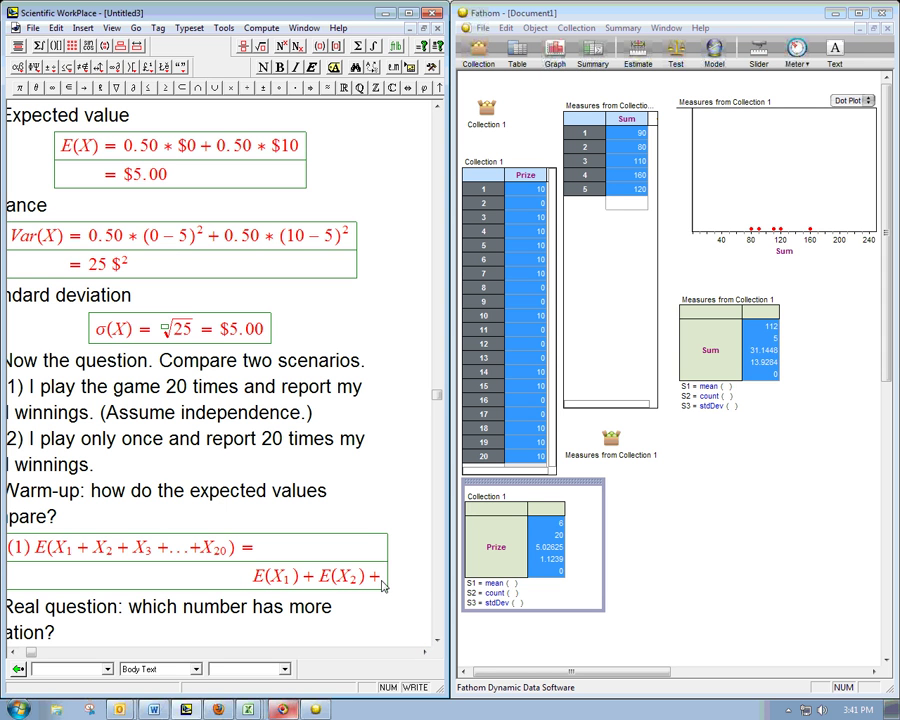
text(...+E)
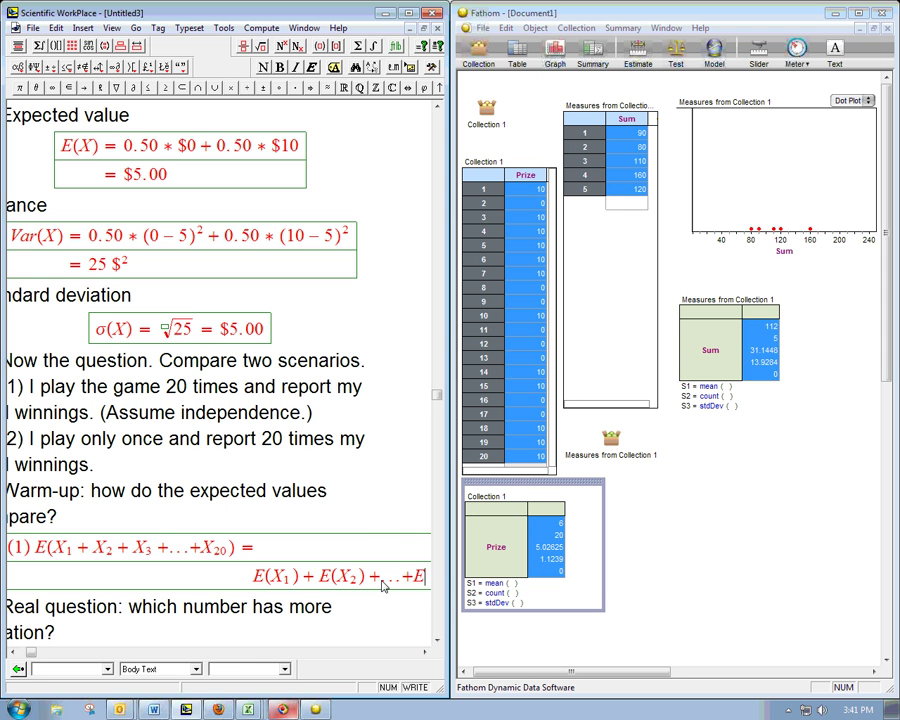
text(()
click(424, 652)
text(X_20))
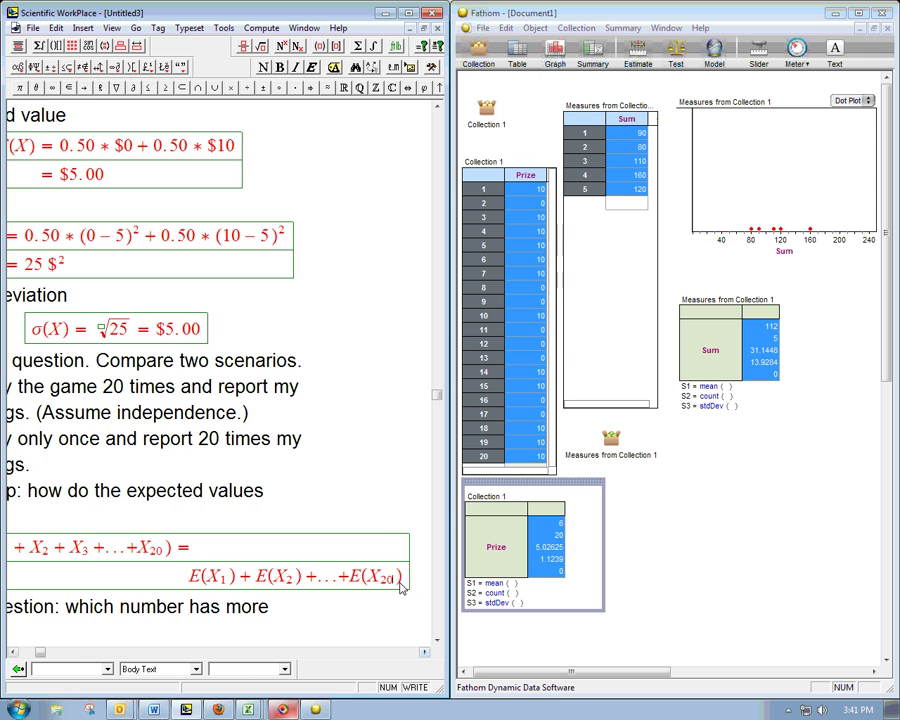
- Add a new row = 20 * $5 = $100 and scroll back to the notes' left edge
key(Return)
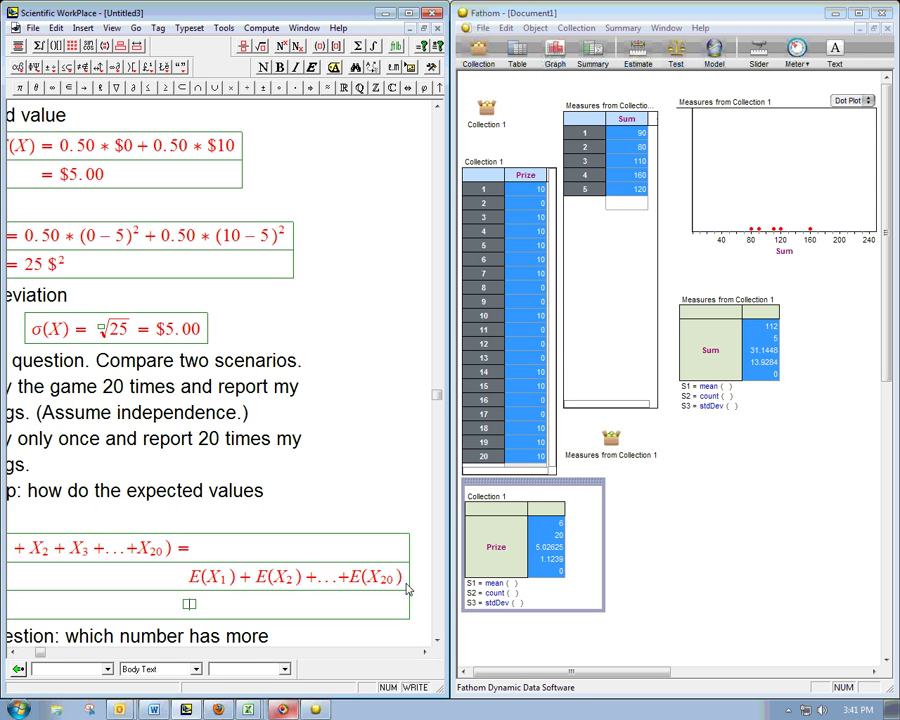
text(=)
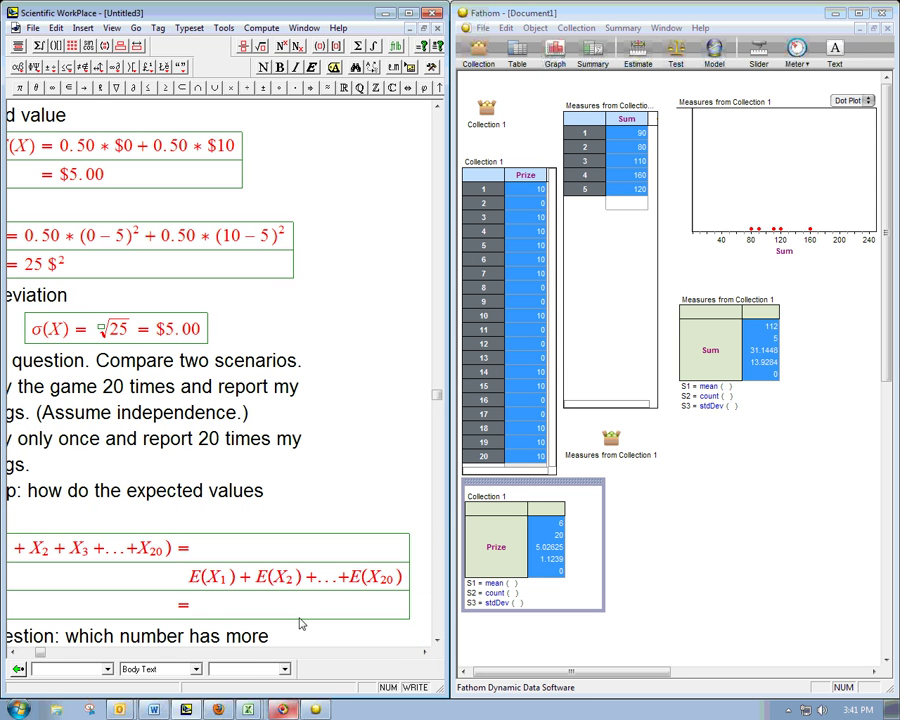
text(20)
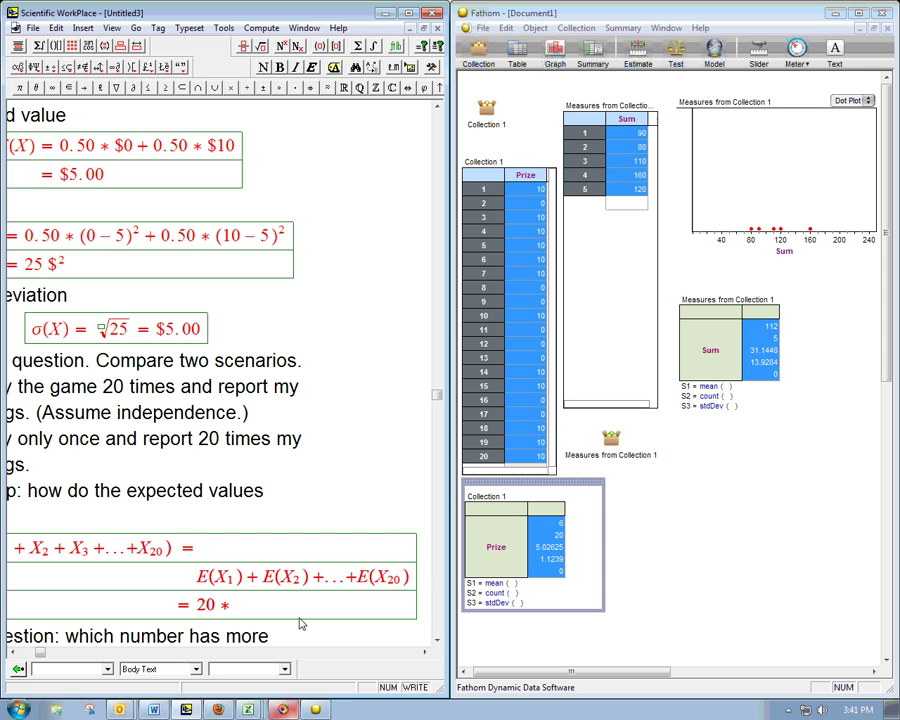
text(*$5=100)
text($5 = $100)
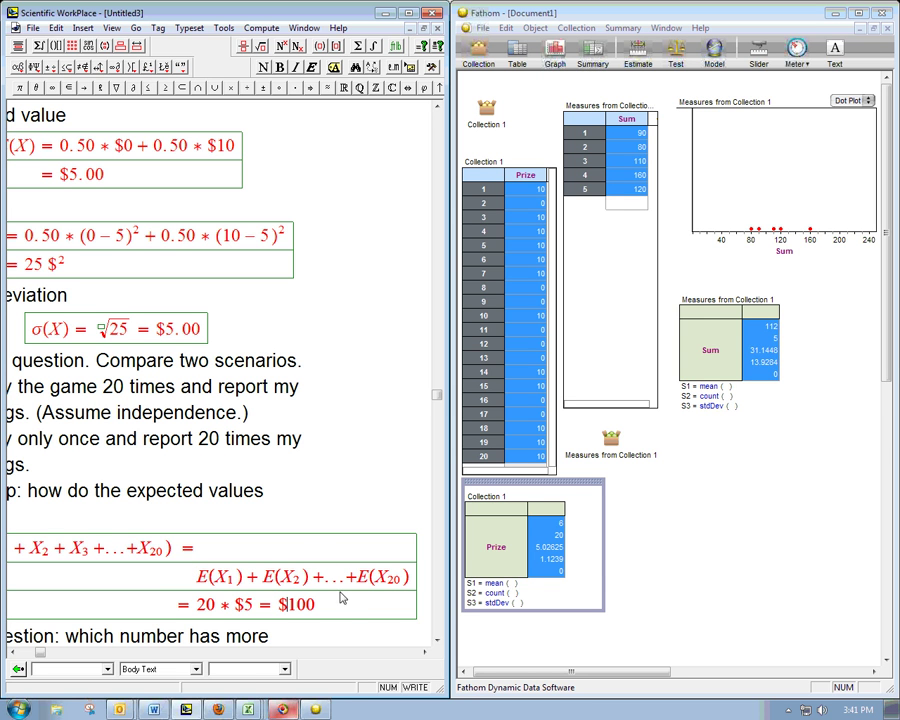
click(437, 641)
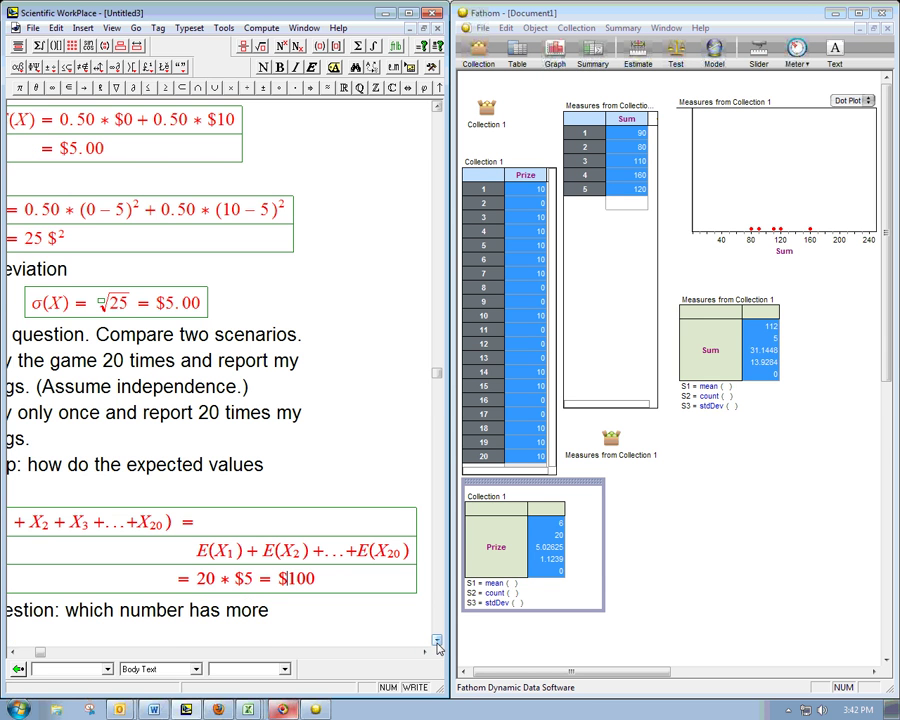
click(13, 652)
click(13, 652)
click(13, 652)
click(13, 652)
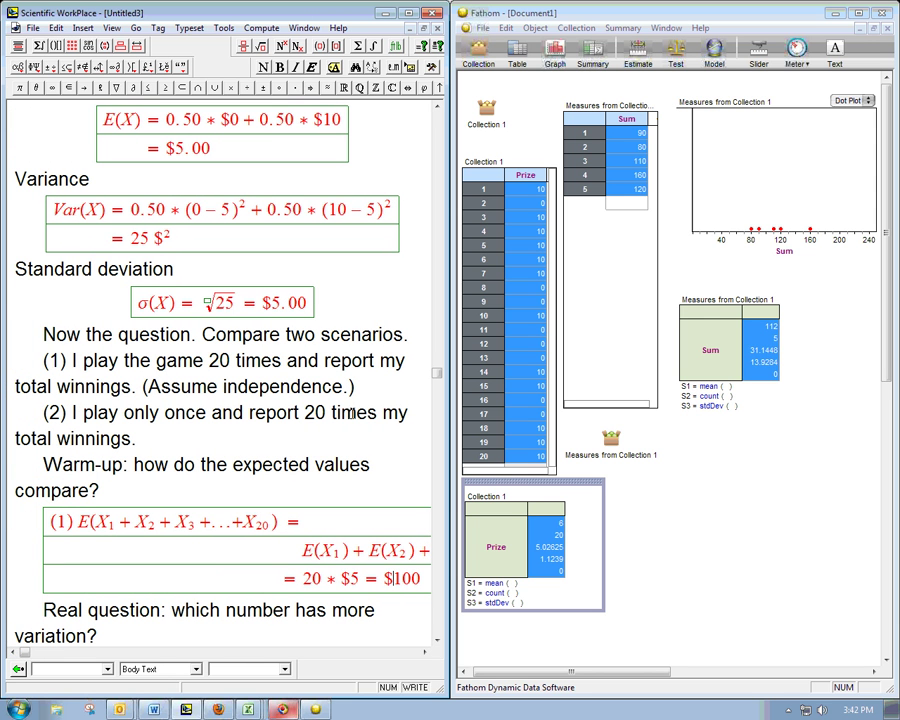
- Try adding a (2) row under $100 in scenario (1)'s display, then remove it
click(424, 579)
key(Return)
text((2))
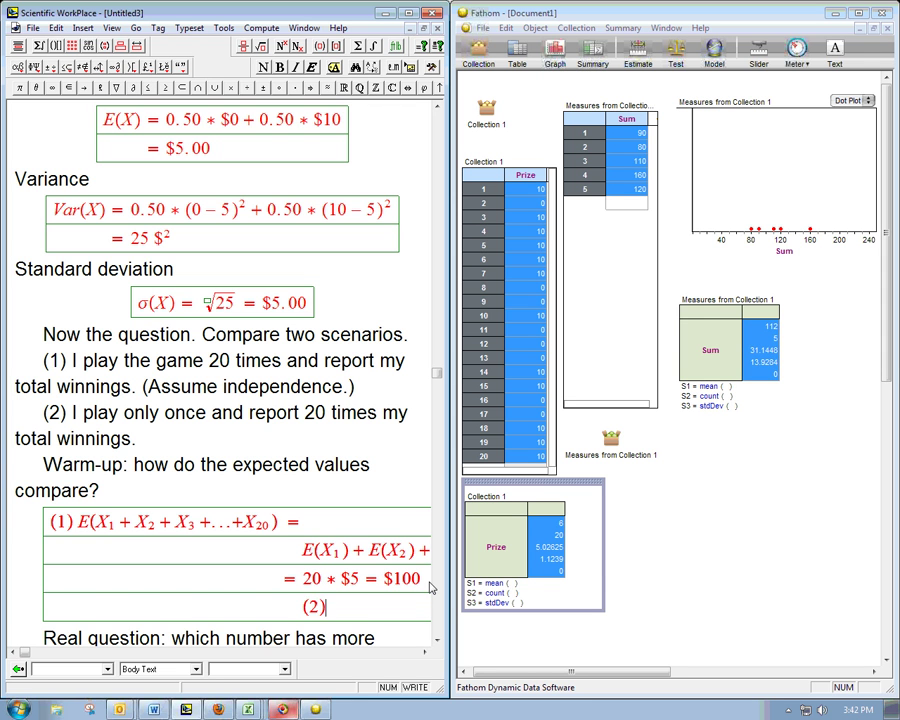
key(BackSpace)
key(BackSpace)
key(BackSpace)
key(BackSpace)
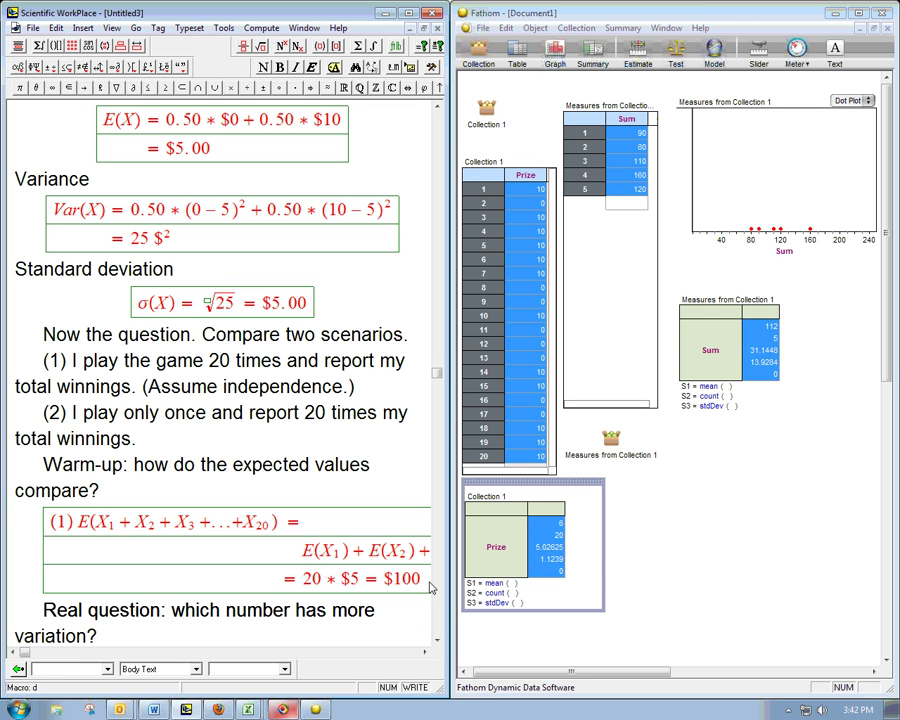
- Start a new centred display reading (2) E(20X) = 20E(X)
key(ctrl+d)
text((2) )
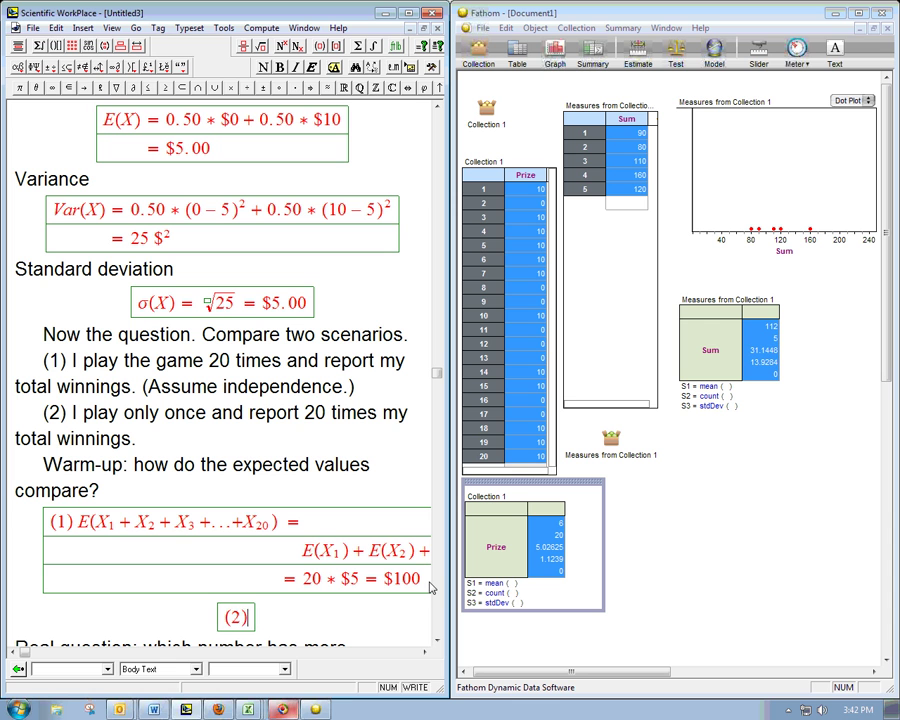
text(E)
key(ctrl+9)
text(X)
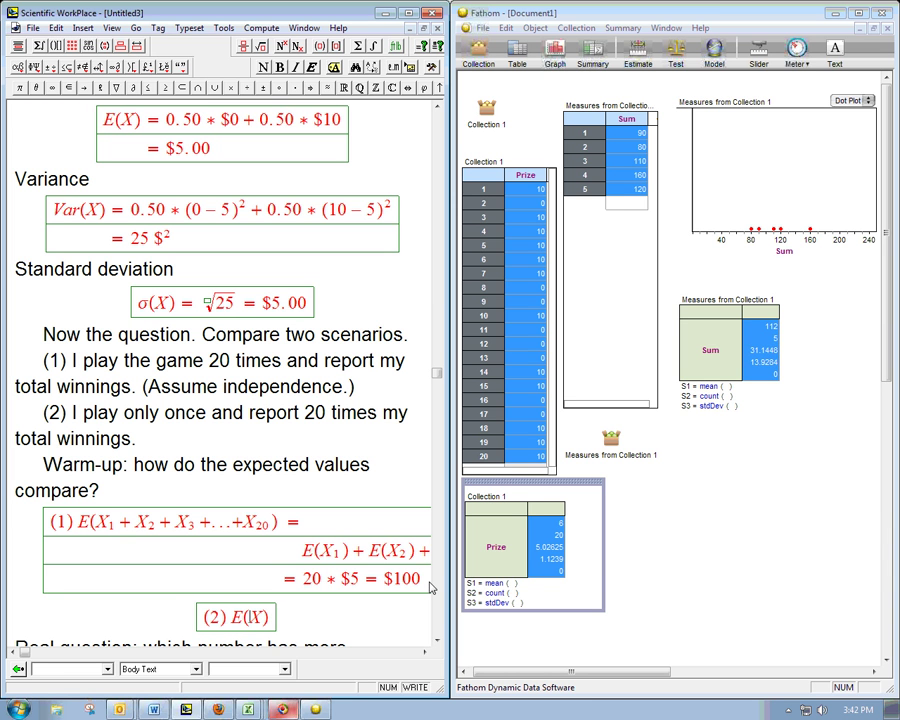
key(Left)
text(20)
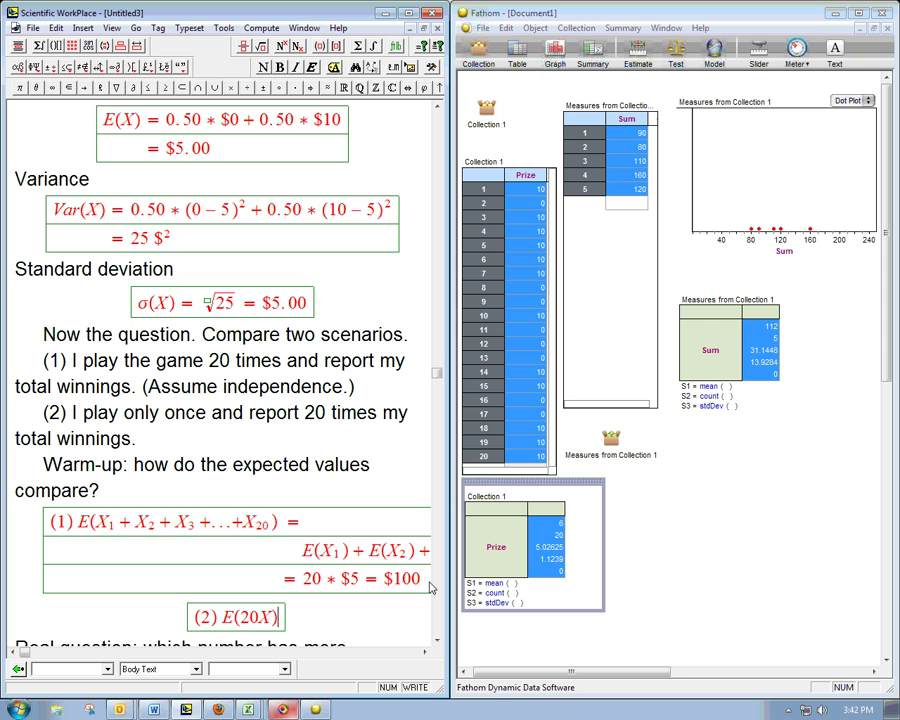
key(Right)
text(=)
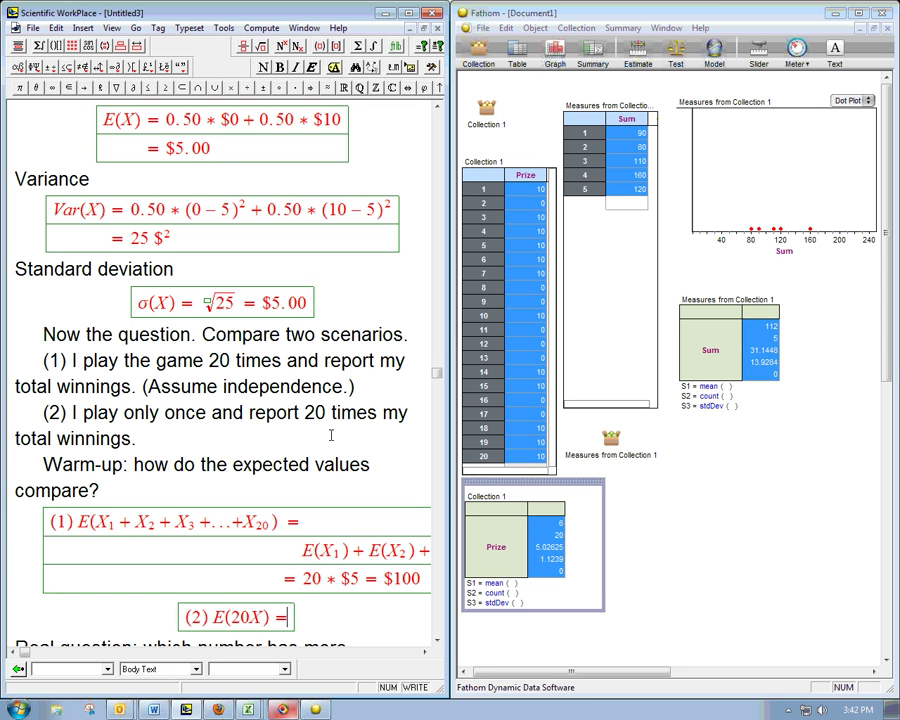
text(20E)
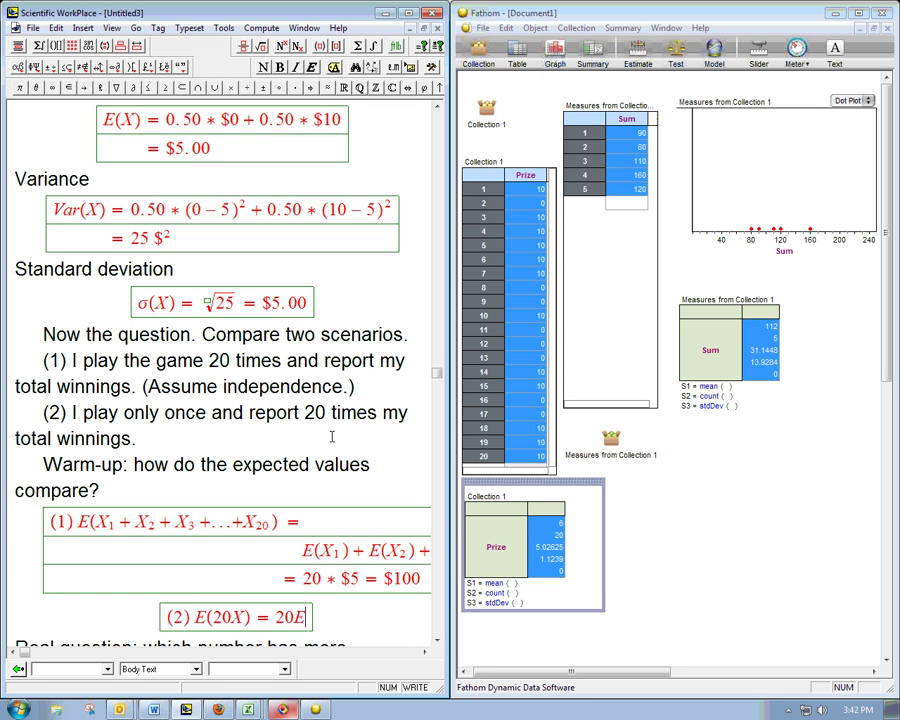
text((X)
- Add rows 20 * $5 and = $100, correcting the mistaken 200 result
key(Return)
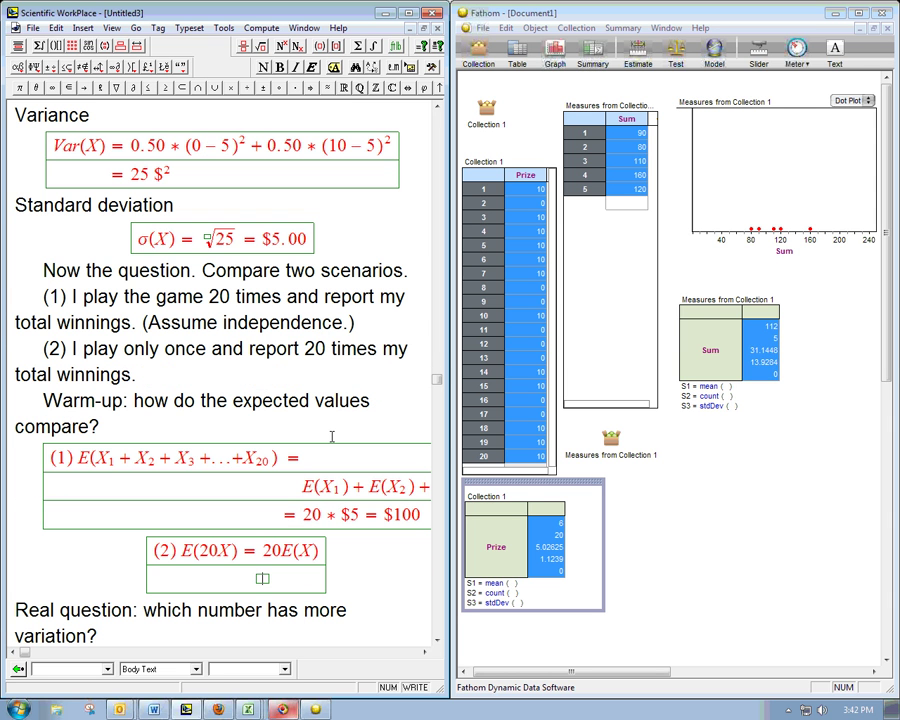
text(20 * $5)
key(Return)
text(=200)
key(BackSpace)
key(BackSpace)
key(BackSpace)
text(100)
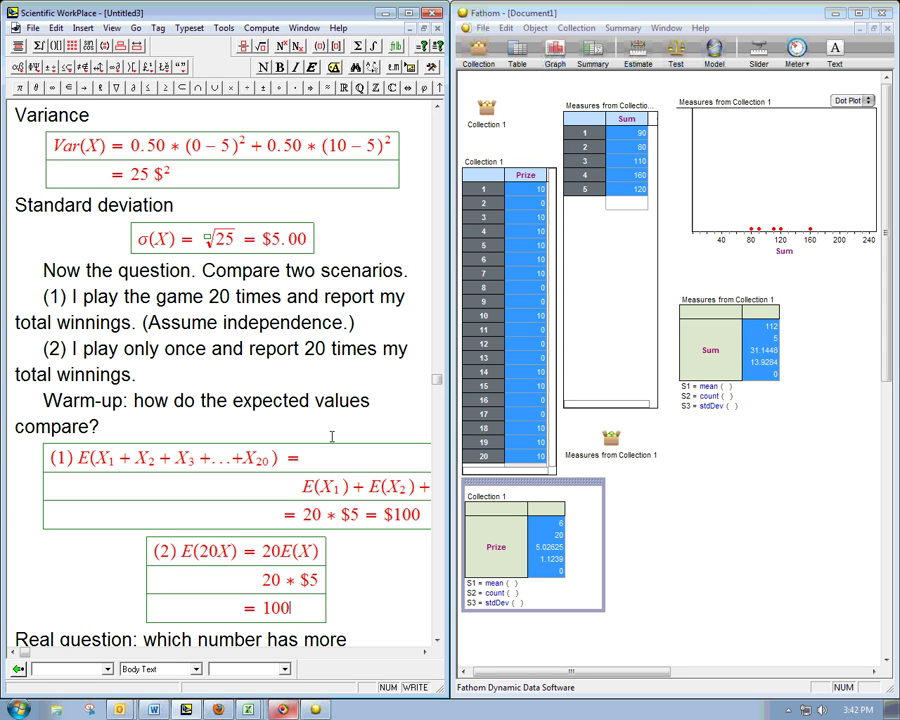
text($)
text(=)
click(437, 643)
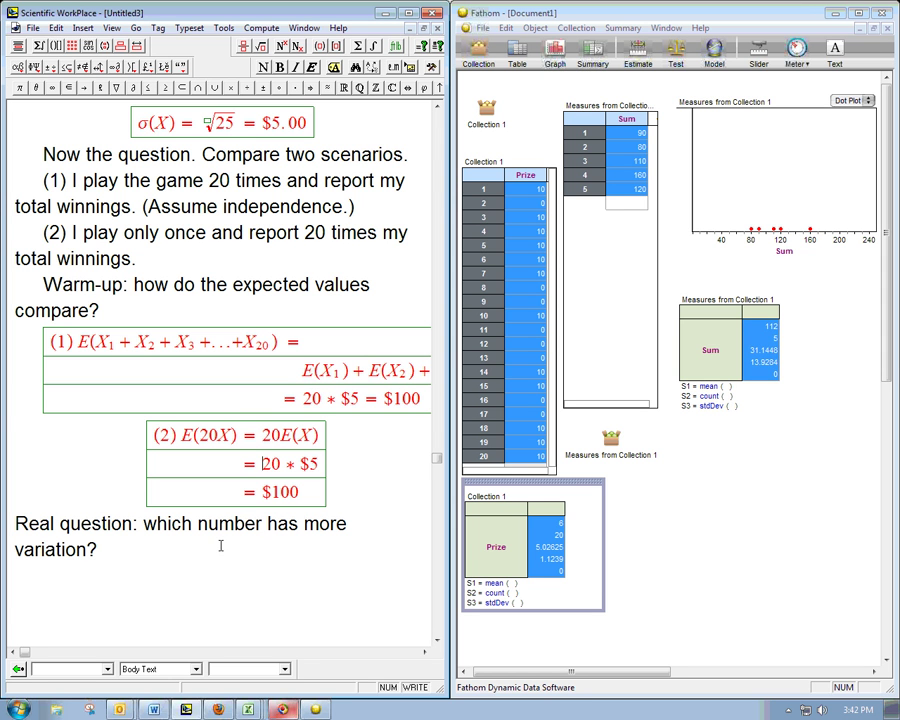
click(220, 180)
click(436, 110)
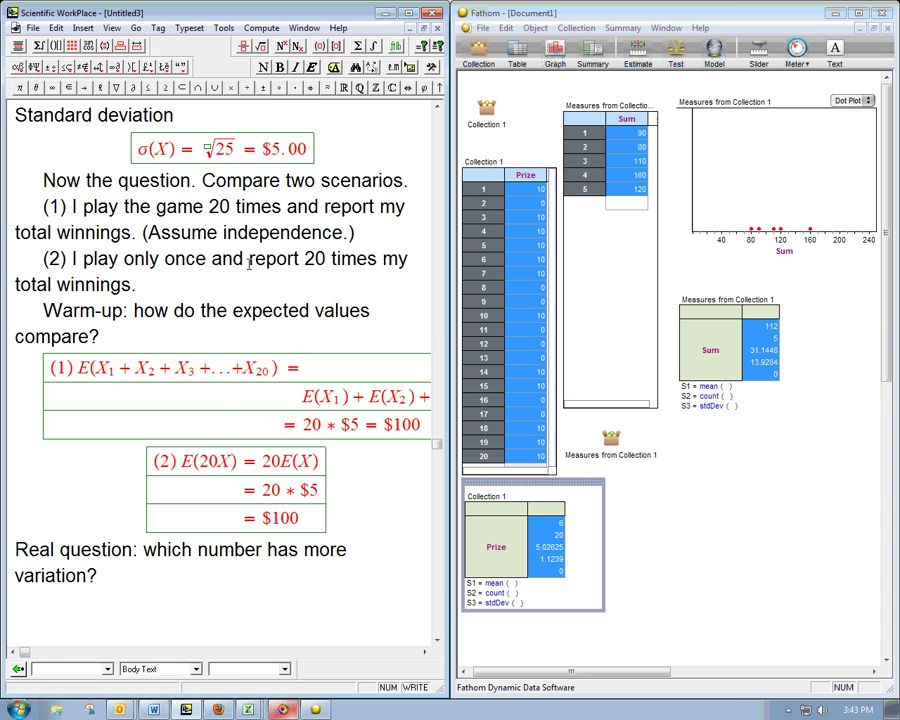
click(237, 206)
click(249, 258)
click(257, 573)
drag(67, 256, 145, 284)
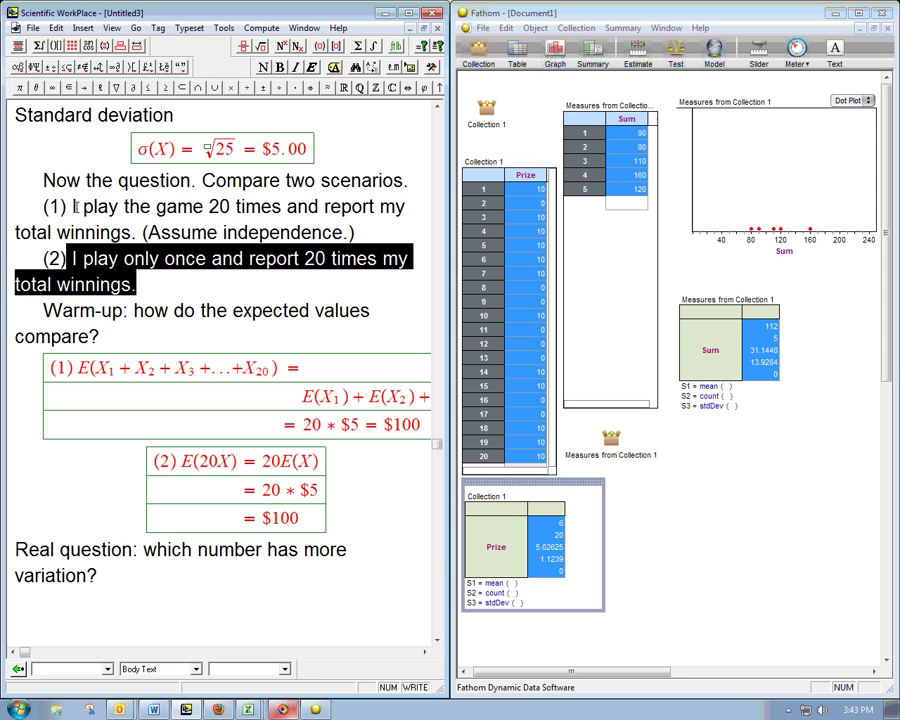
drag(71, 206, 141, 233)
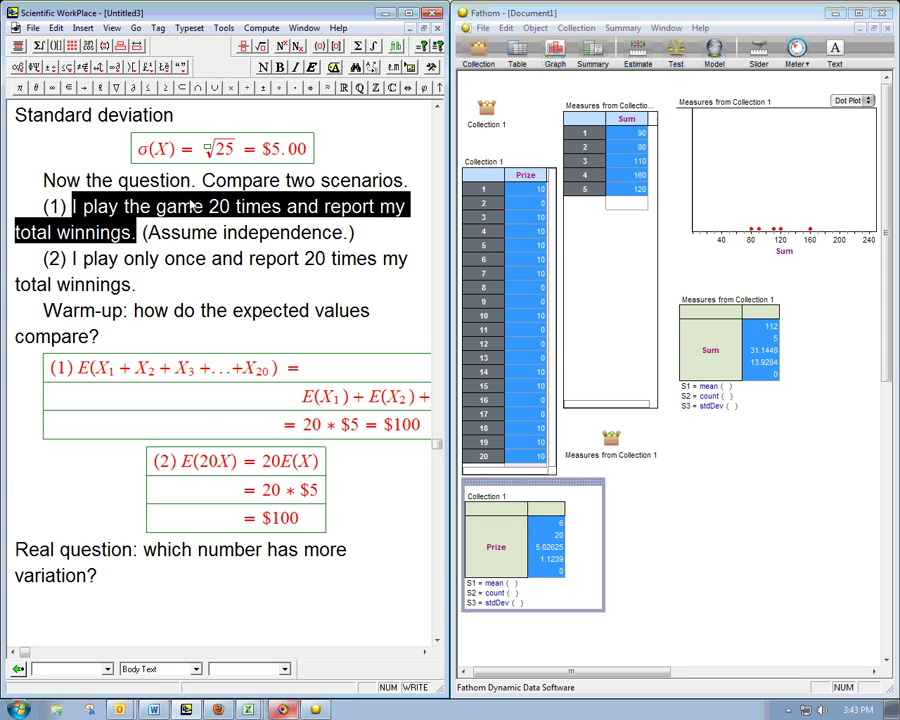
drag(205, 207, 283, 216)
click(284, 206)
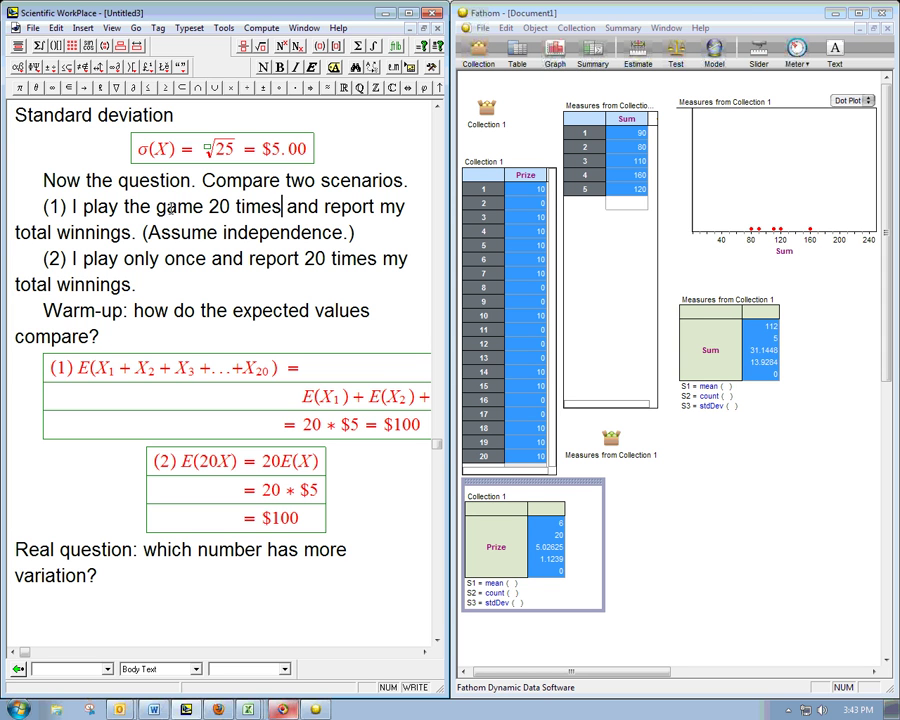
double_click(200, 208)
drag(205, 210, 288, 211)
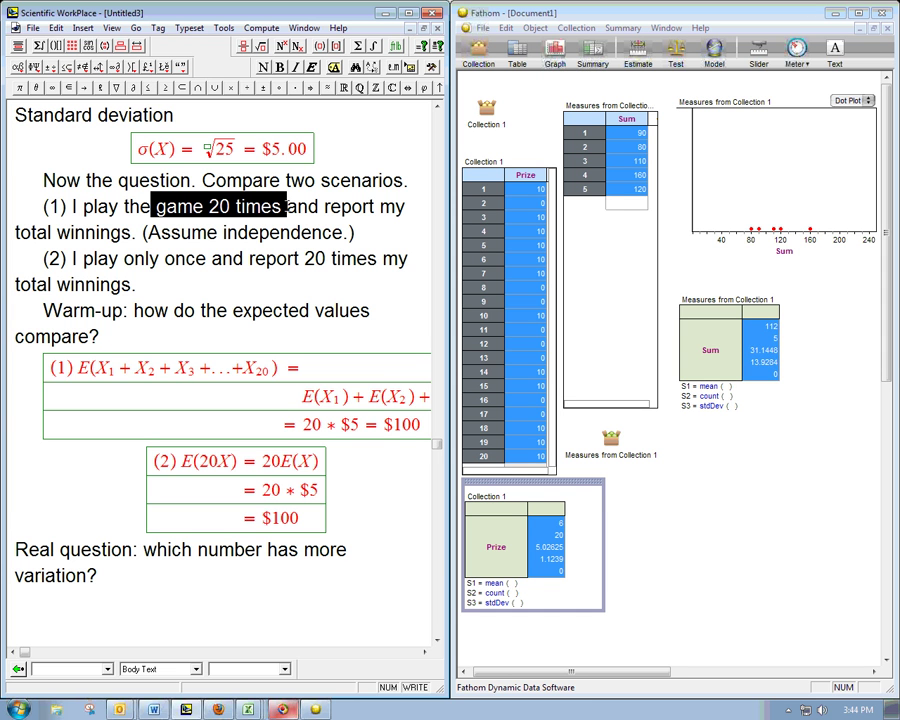
drag(73, 258, 140, 288)
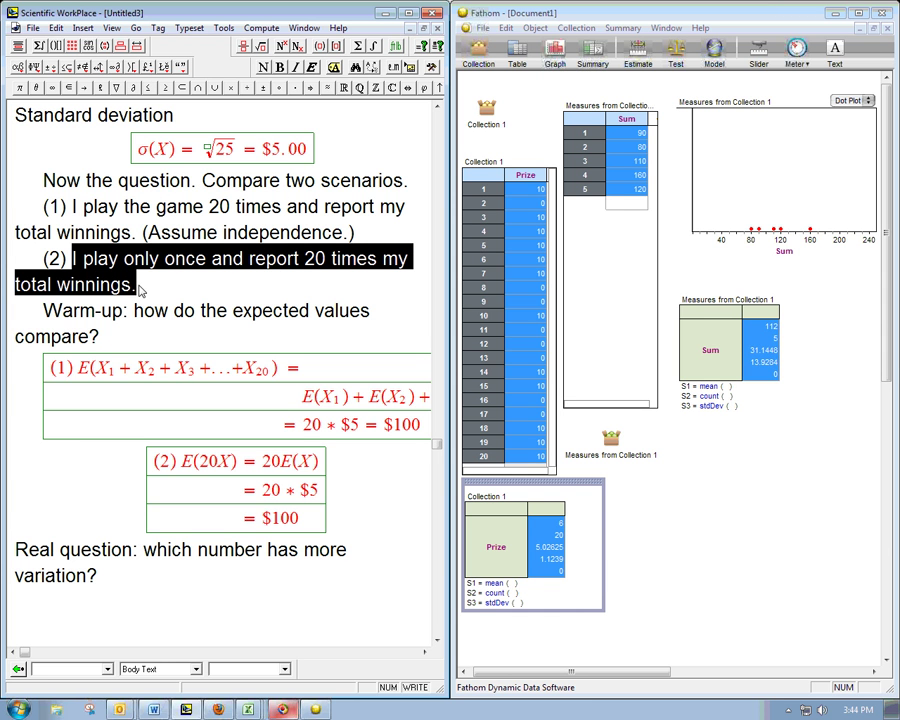
click(330, 258)
click(305, 258)
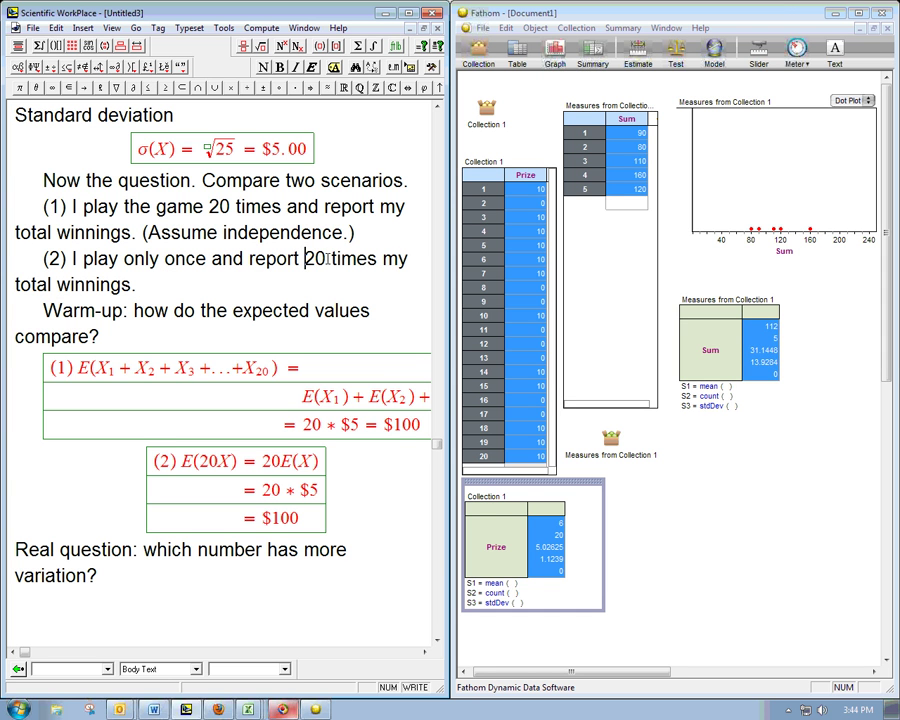
key(Right)
key(Right)
click(171, 573)
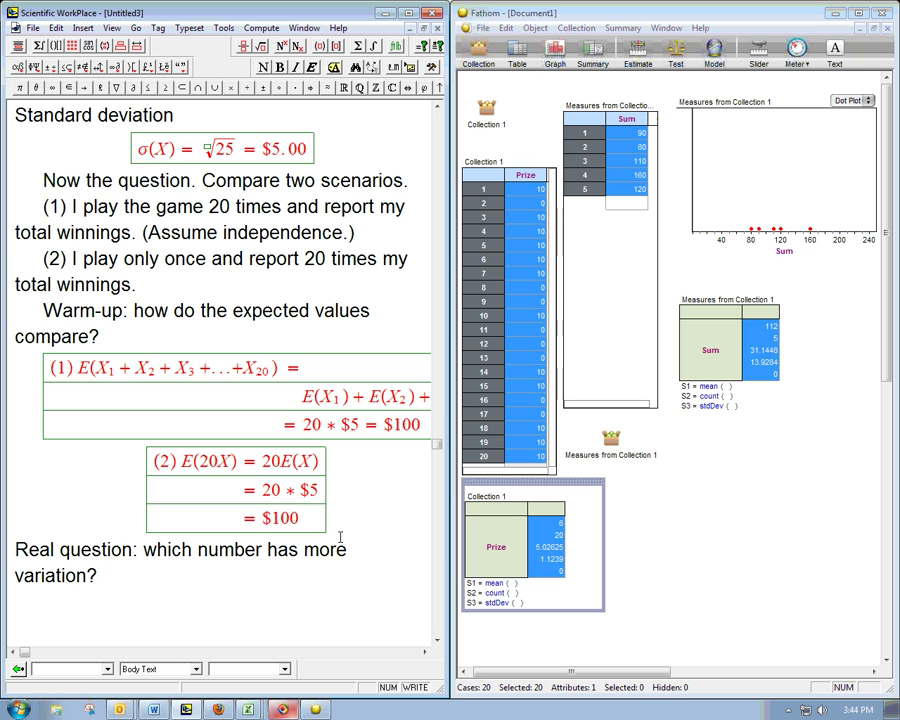
- Add an 'Algebra:' line below the variation question
key(Return)
text(Algebra:)
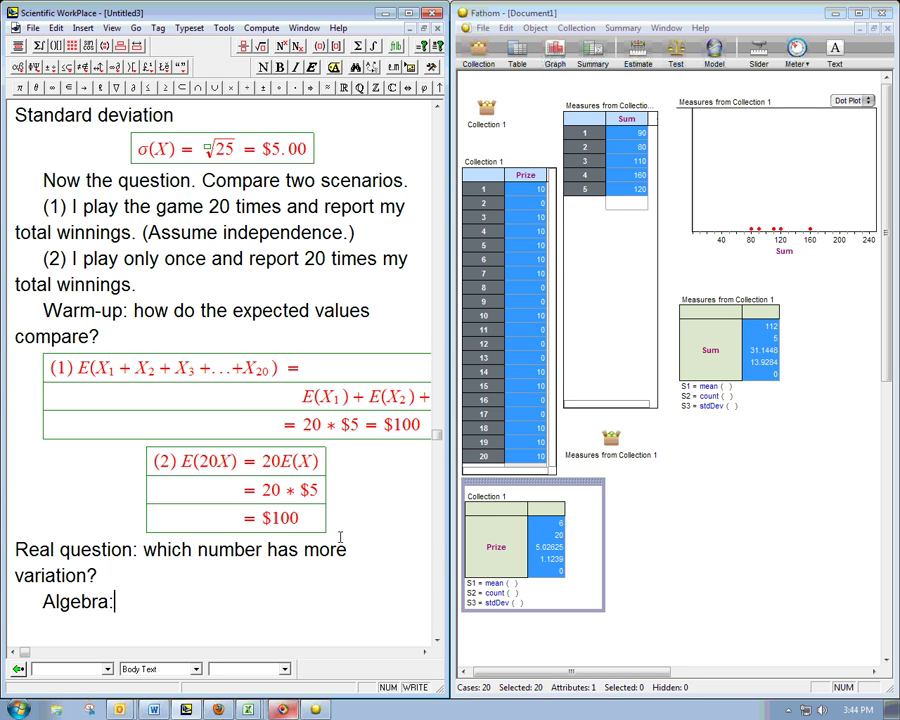
key(Return)
- Begin the math line with σ(X₁, replacing an accidental capital sigma with lowercase
key(ctrl+g)
key(shift+s)
key(BackSpace)
key(ctrl+g)
key(s)
key(ctrl+9)
text(X)
key(ctrl+l)
text(1)
key(Right)
- Complete σ(X₁ + X₂ + … + X₂₀) = and insert an empty square root after it
text(+ X)
key(ctrl+l)
text(2)
key(Right)
text(+...+X)
key(ctrl+l)
text(20)
key(Right)
key(Right)
text(=)
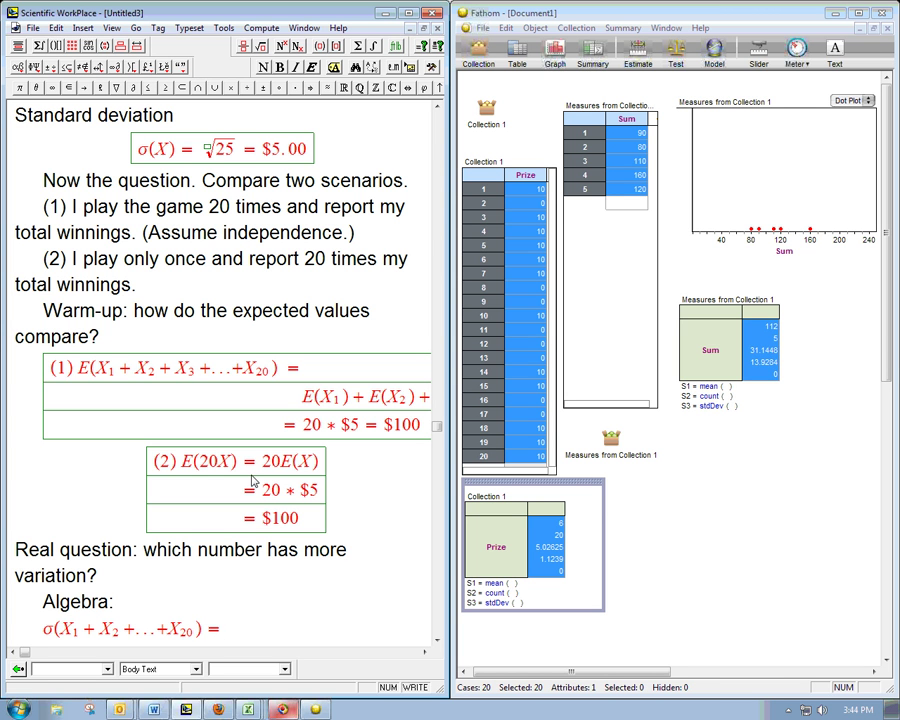
key(ctrl+r)
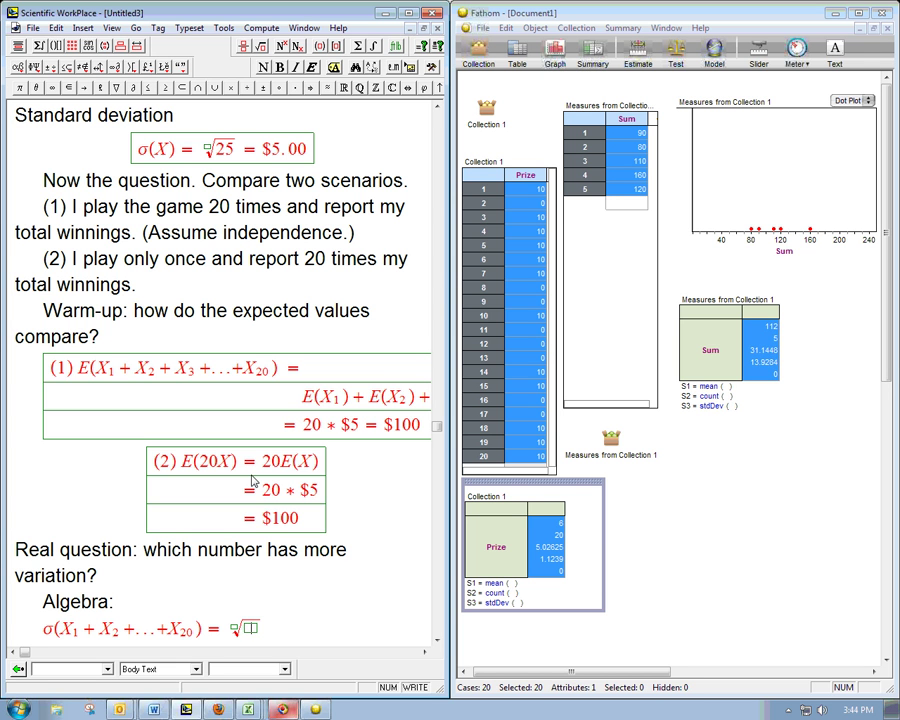